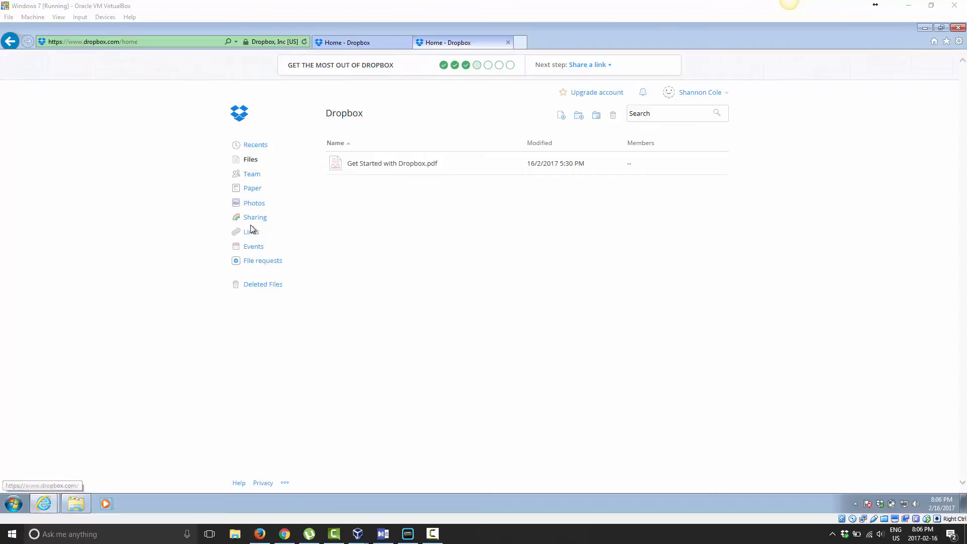
# View the Team page and the Paper docs overview, and close the Paper page.
pyautogui.click(250, 175)
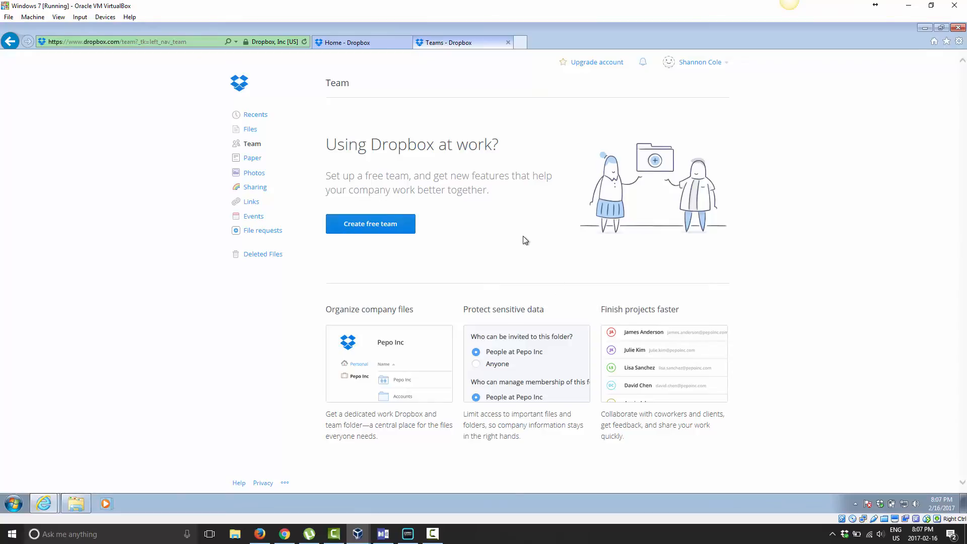
pyautogui.click(251, 158)
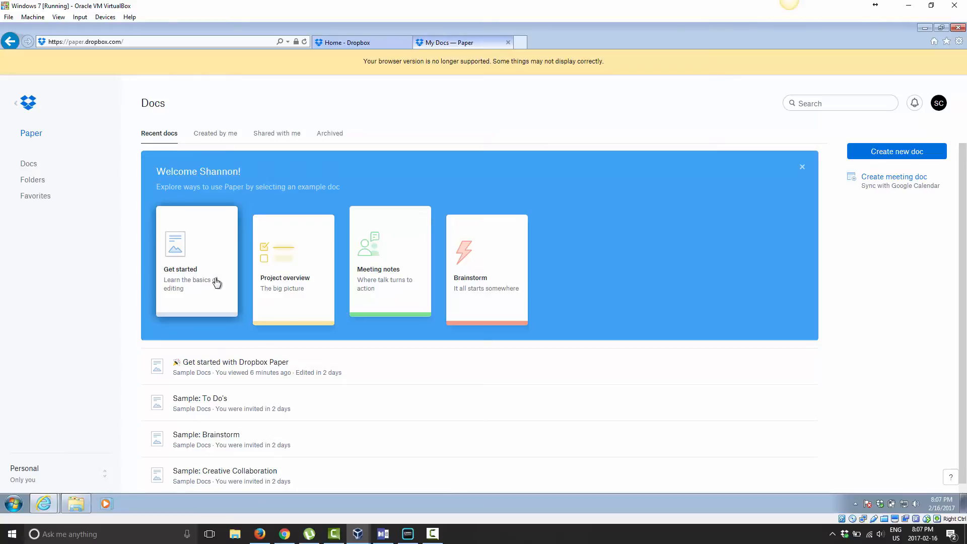
pyautogui.click(508, 42)
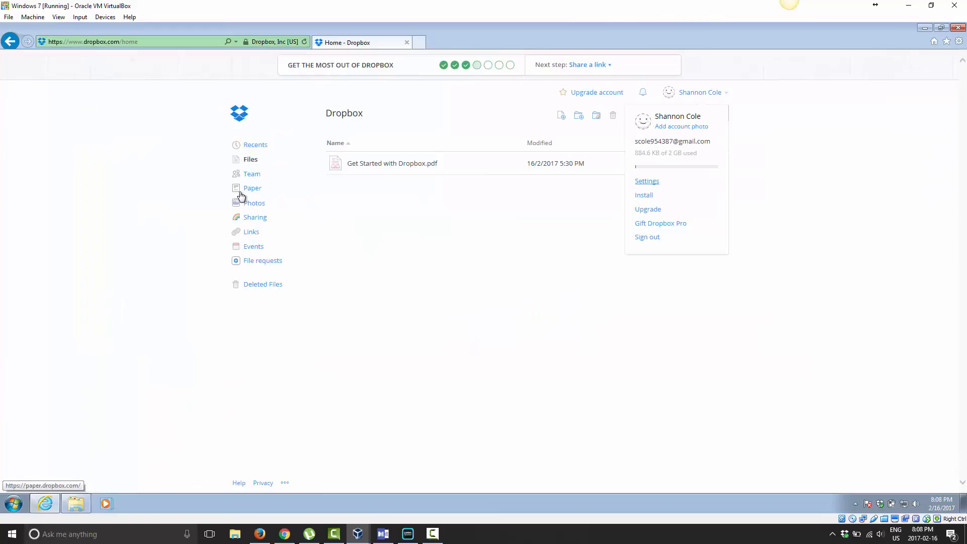
# View the Photos timeline, return to the home file list, and look at the Sharing and Links pages.
pyautogui.click(254, 202)
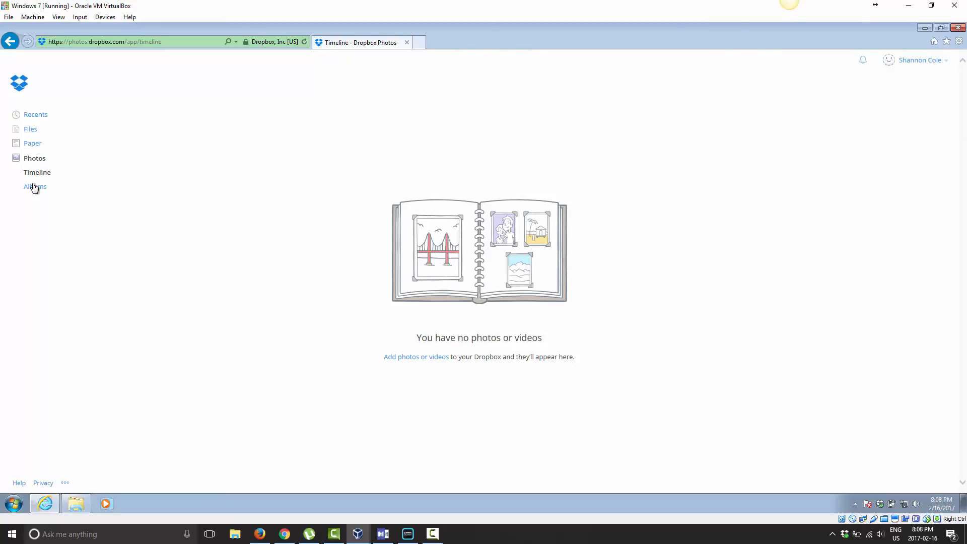
pyautogui.click(18, 82)
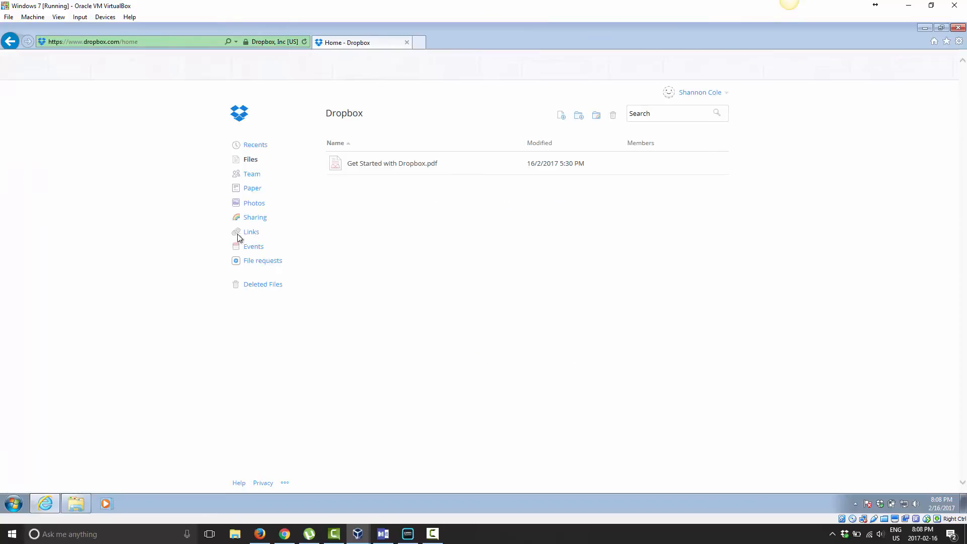
pyautogui.click(255, 220)
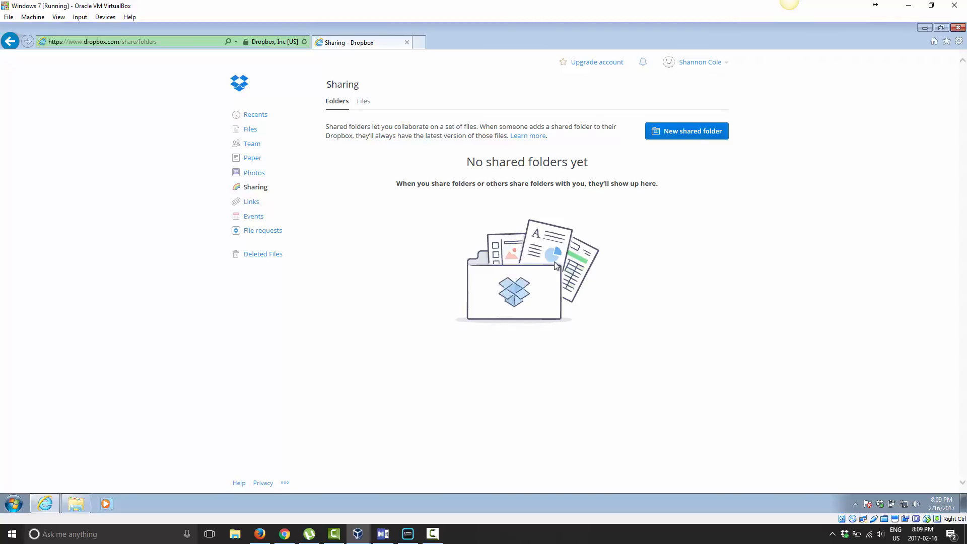
pyautogui.click(252, 203)
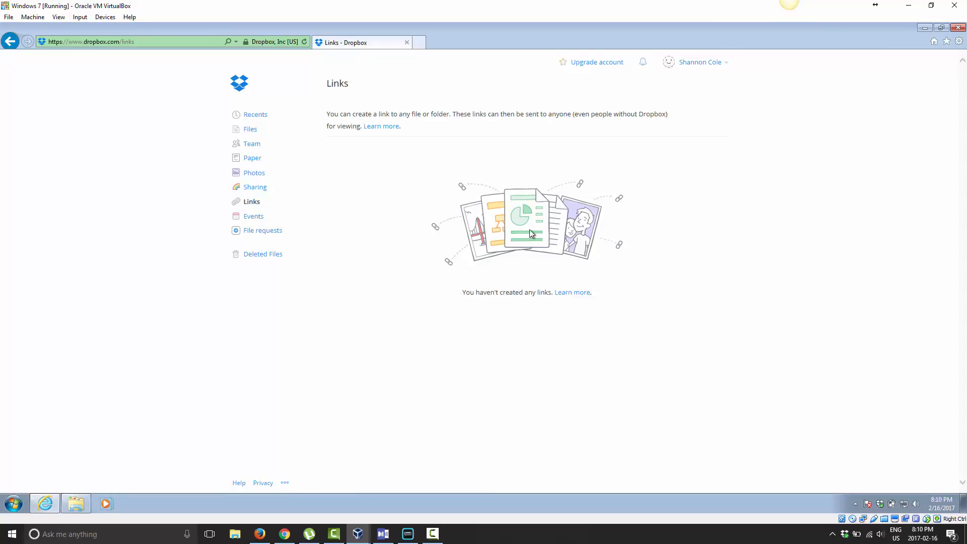
# View the Events timeline, the File requests page and the Deleted Files page.
pyautogui.click(250, 218)
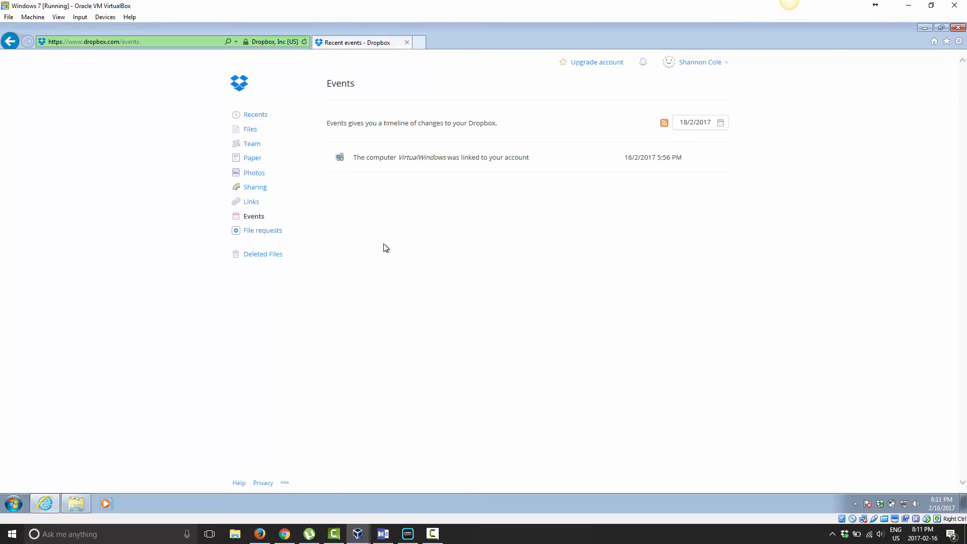
pyautogui.click(261, 235)
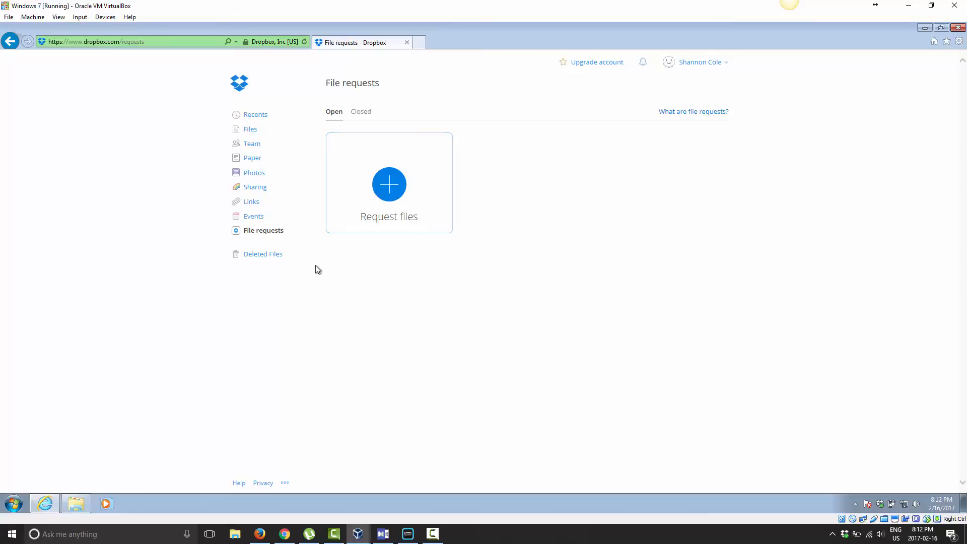
pyautogui.click(272, 254)
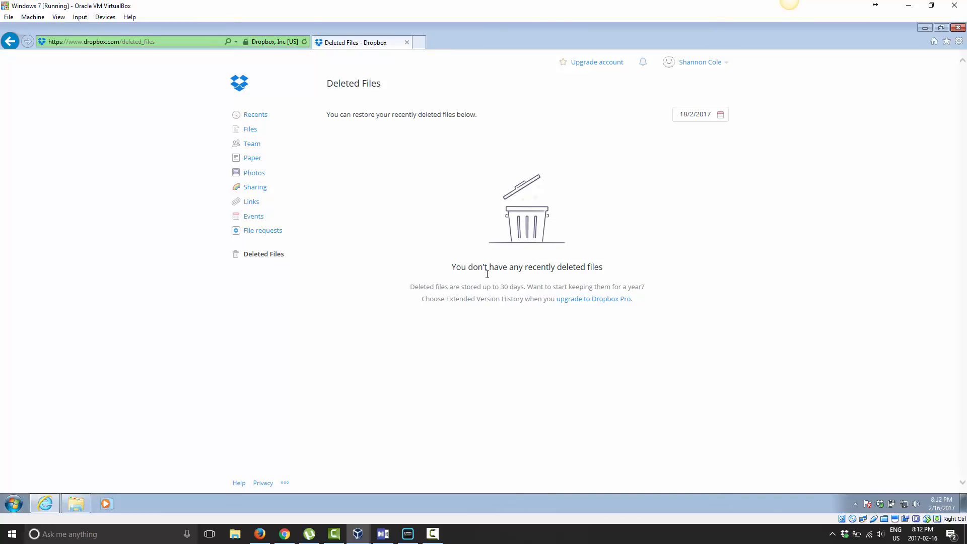
# Return to the home file list, show the deleted items in it and hide them again.
pyautogui.click(240, 84)
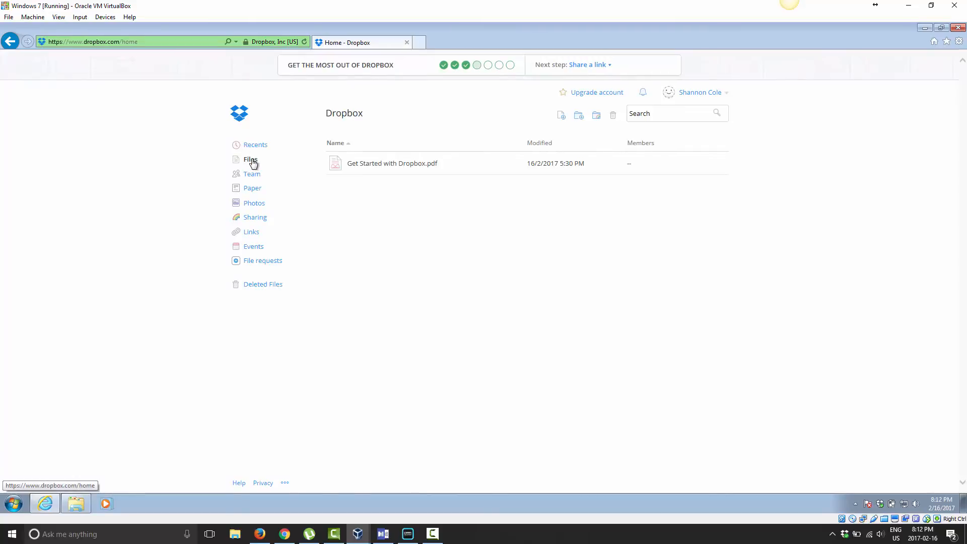
pyautogui.click(613, 119)
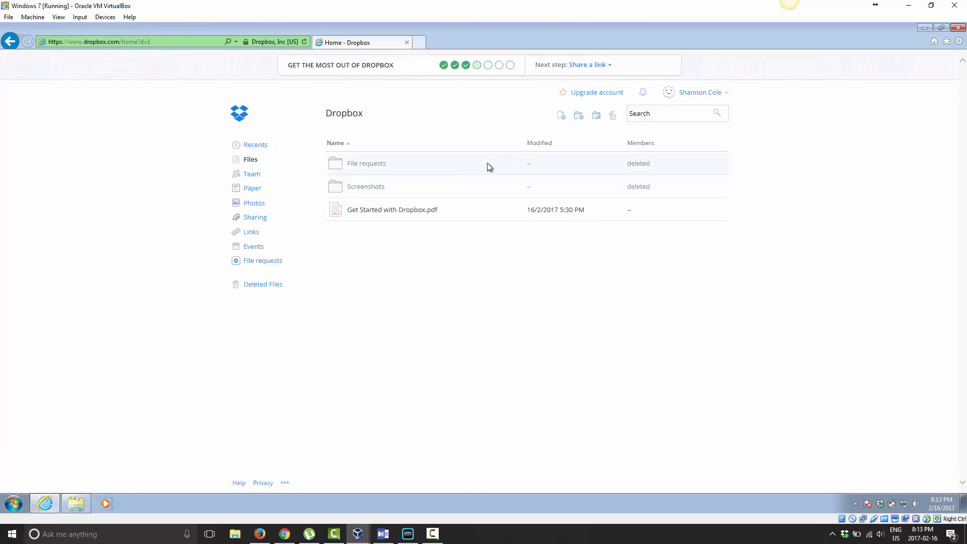
pyautogui.click(613, 117)
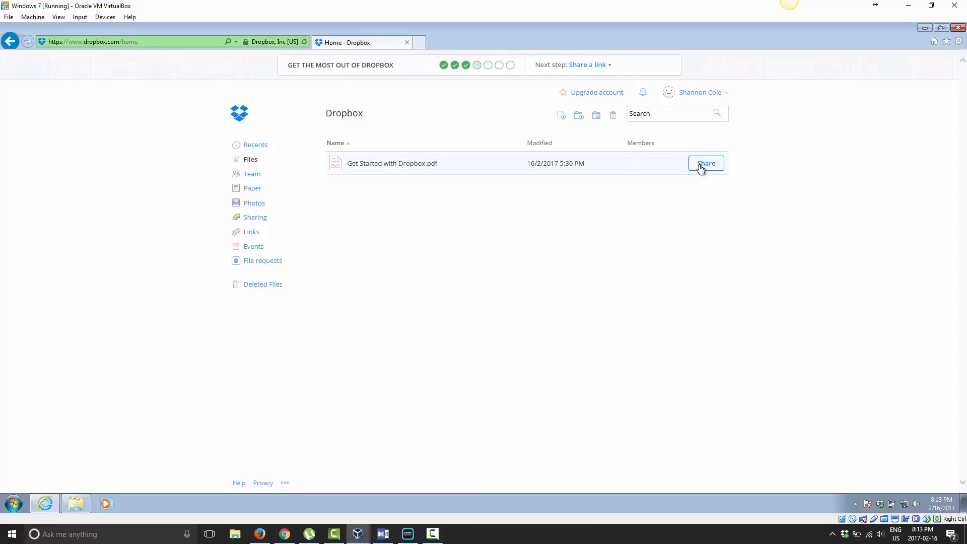
# Select Get Started with Dropbox.pdf, examine the file actions and additional options available for it, and deselect it.
pyautogui.click(476, 165)
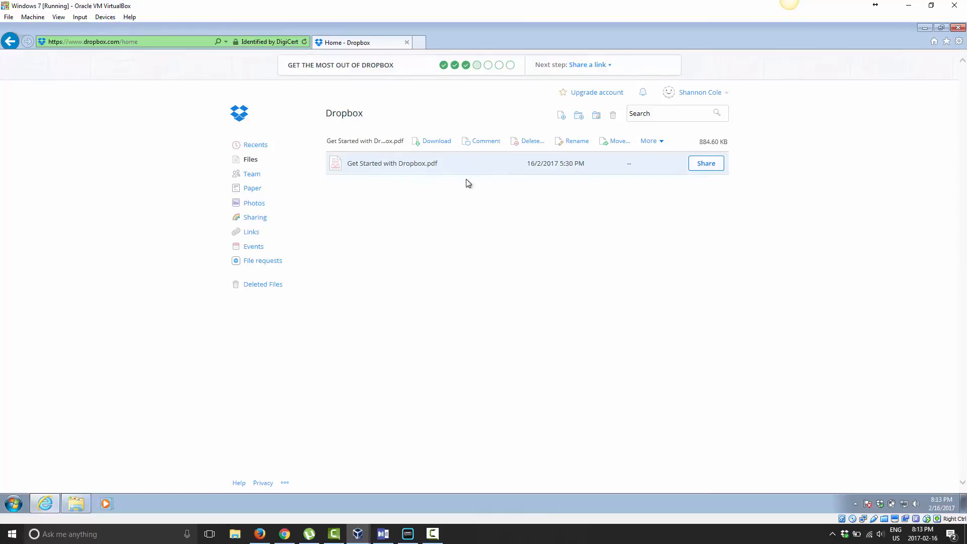
pyautogui.click(434, 143)
pyautogui.click(658, 143)
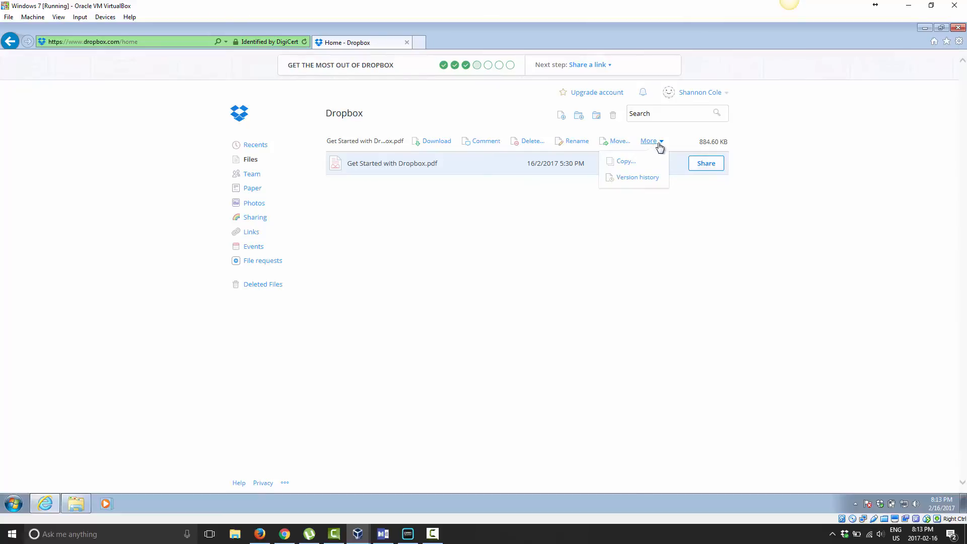
pyautogui.click(631, 180)
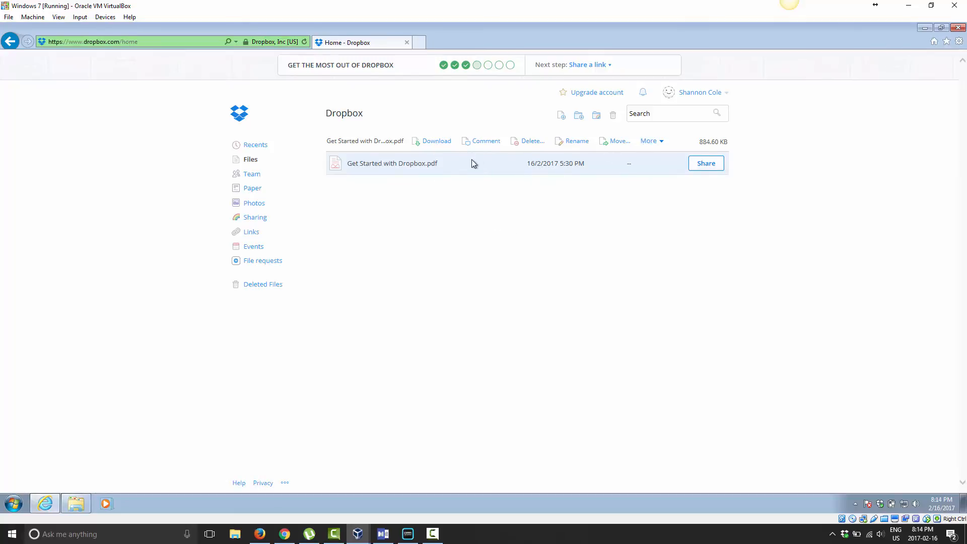
pyautogui.rightClick(459, 165)
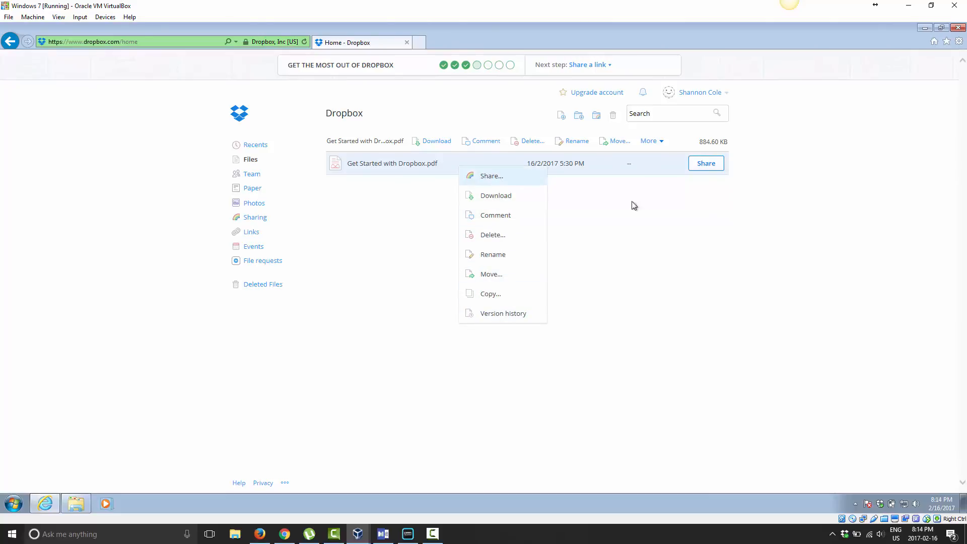
pyautogui.click(797, 200)
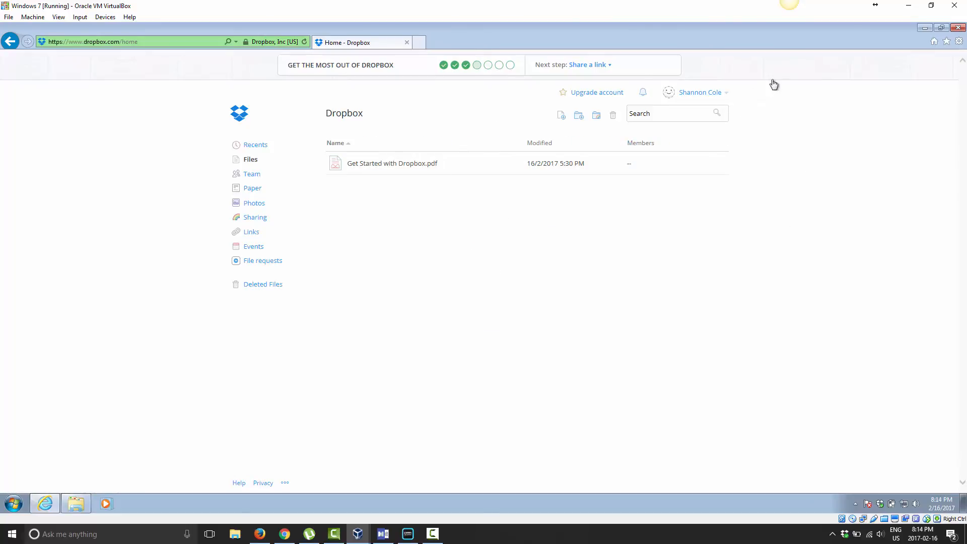
# Open the account settings and review the profile details and preferences, including email notifications and date format.
pyautogui.click(728, 94)
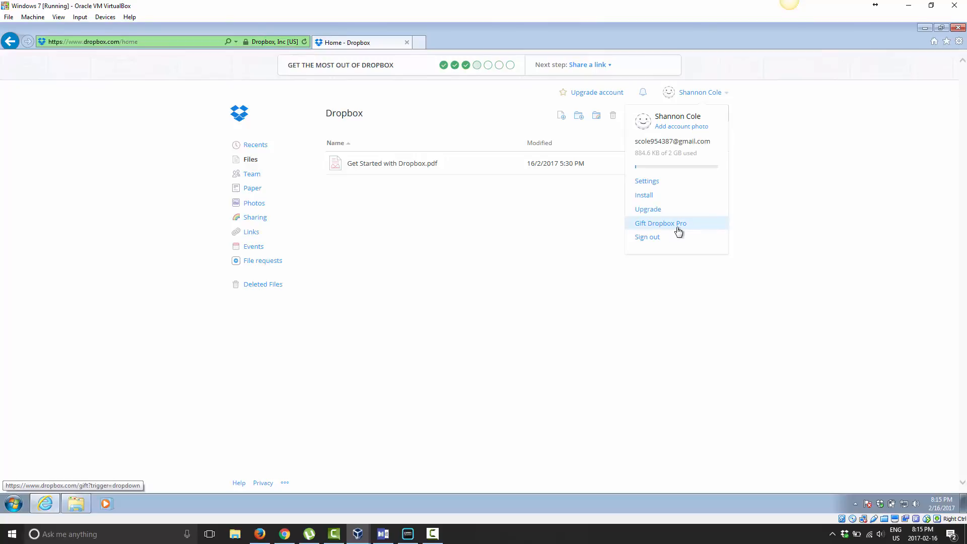
pyautogui.click(644, 183)
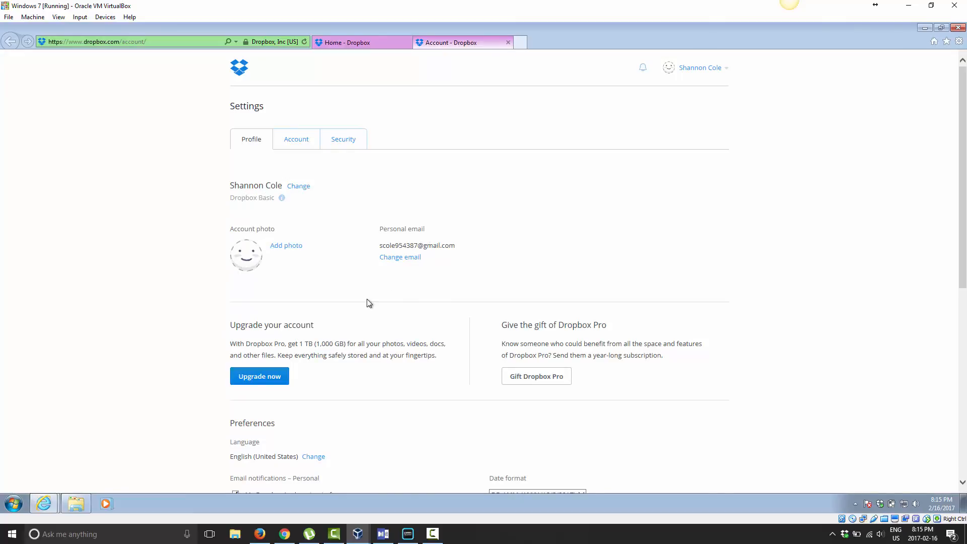
pyautogui.scroll(-4, 354, 300)
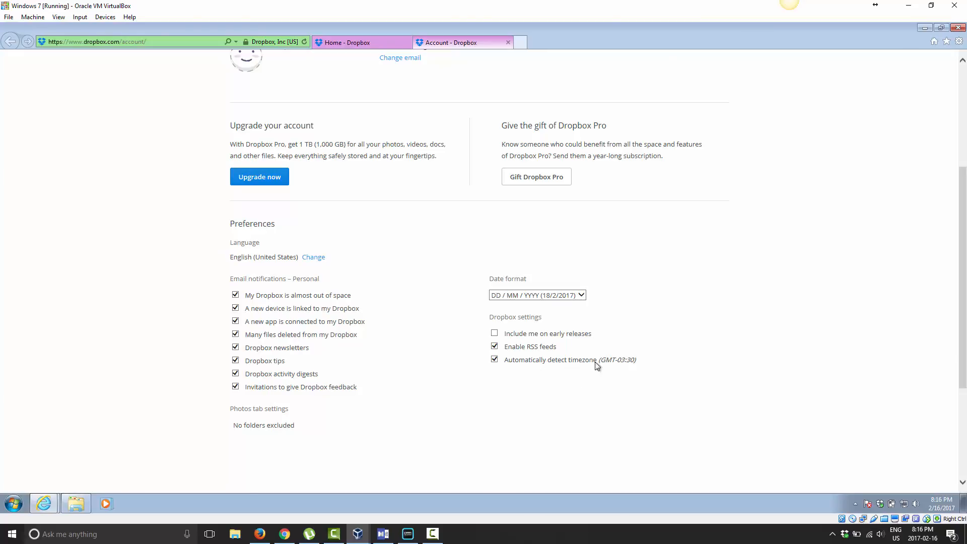
pyautogui.scroll(3, 696, 321)
pyautogui.scroll(2, 675, 300)
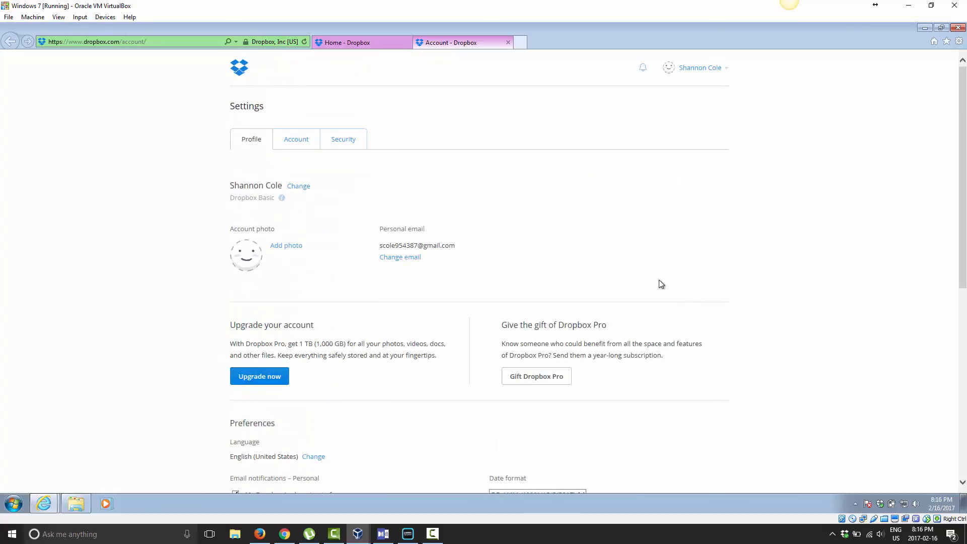
# Review the Account settings for storage space, the referral bonus and connected services, and return to the Dropbox home page.
pyautogui.click(297, 140)
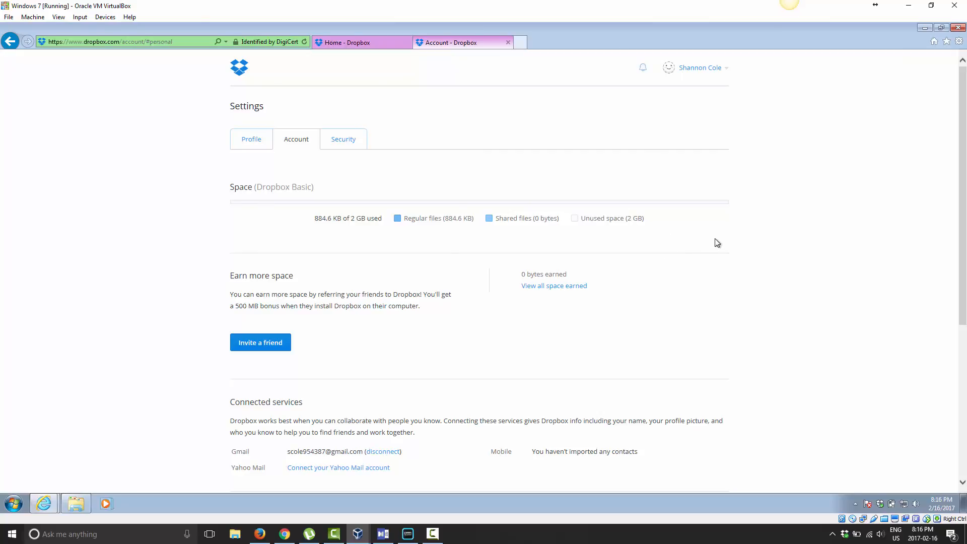
pyautogui.scroll(-2, 503, 226)
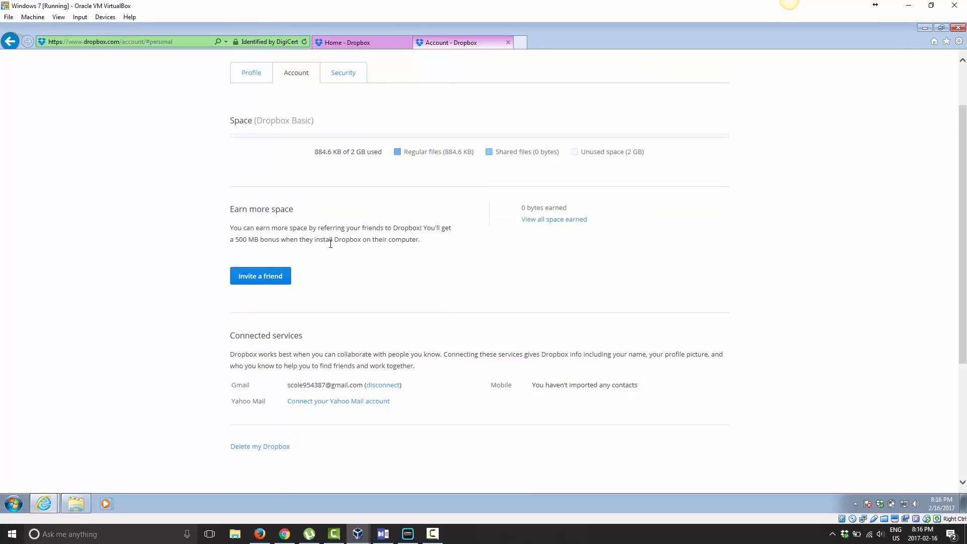
pyautogui.moveTo(235, 240); pyautogui.dragTo(330, 250)
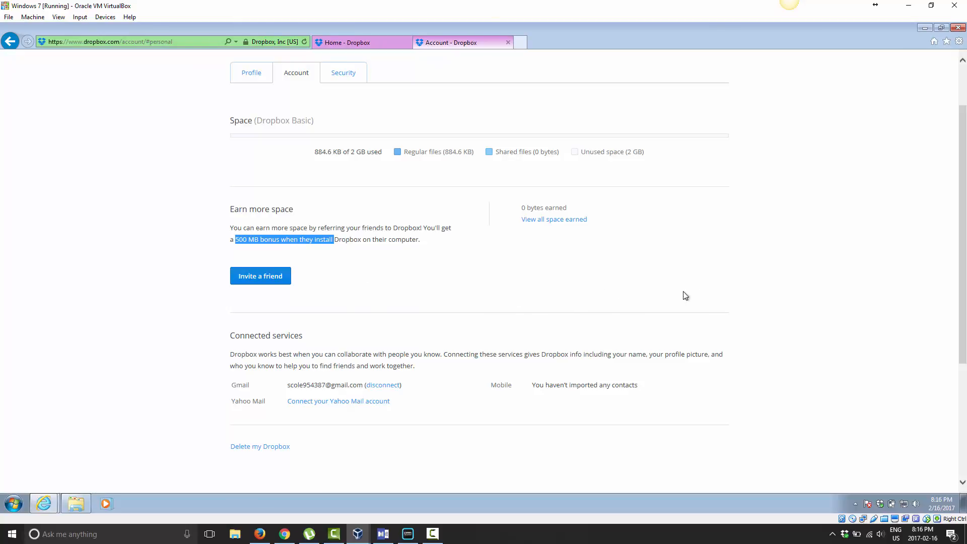
pyautogui.click(795, 315)
pyautogui.scroll(-4, 736, 294)
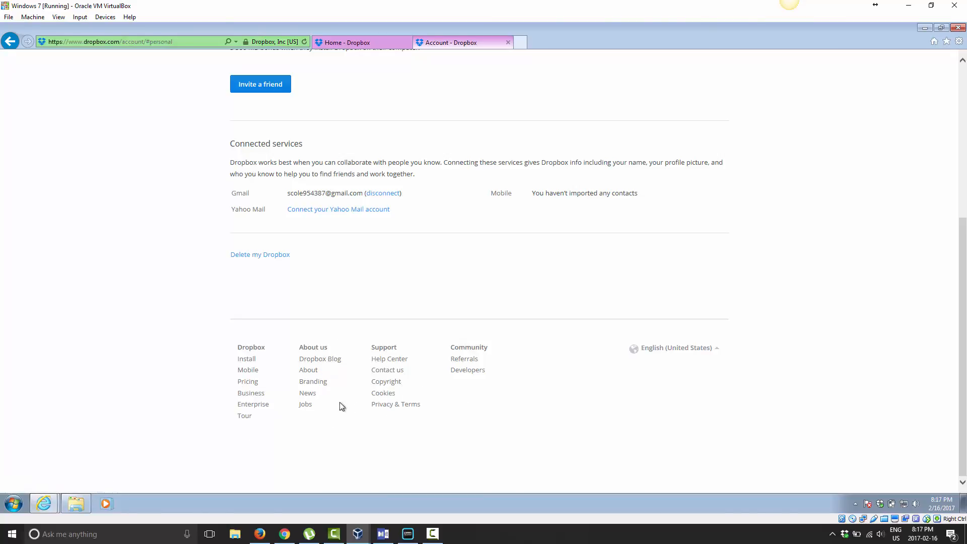
pyautogui.scroll(5, 535, 410)
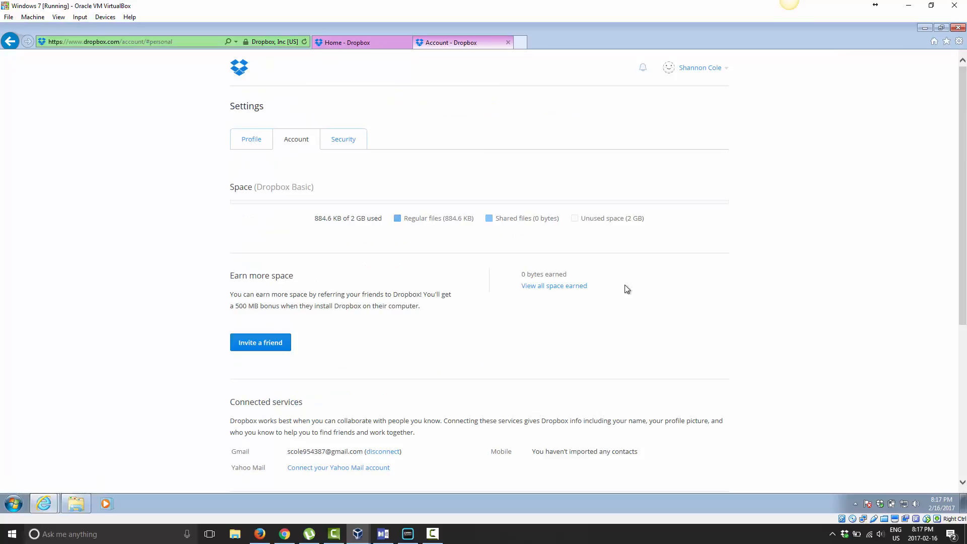
pyautogui.click(242, 70)
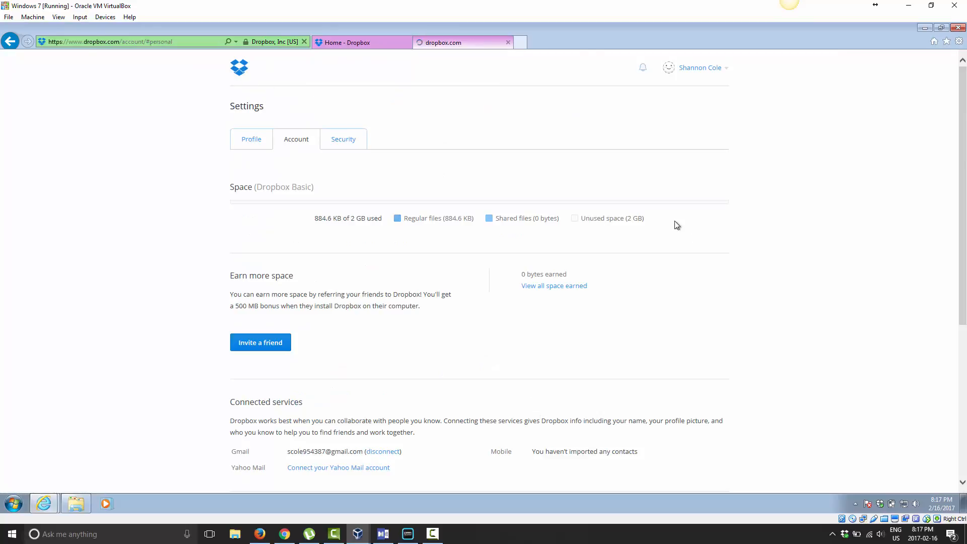